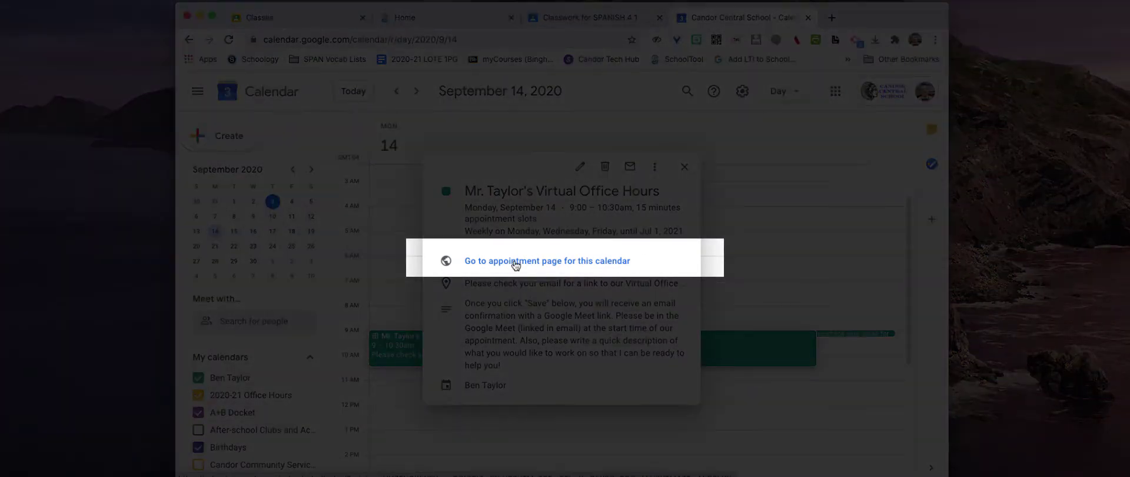
Open the appointment page for the virtual office hours event and copy its web address
click(514, 260)
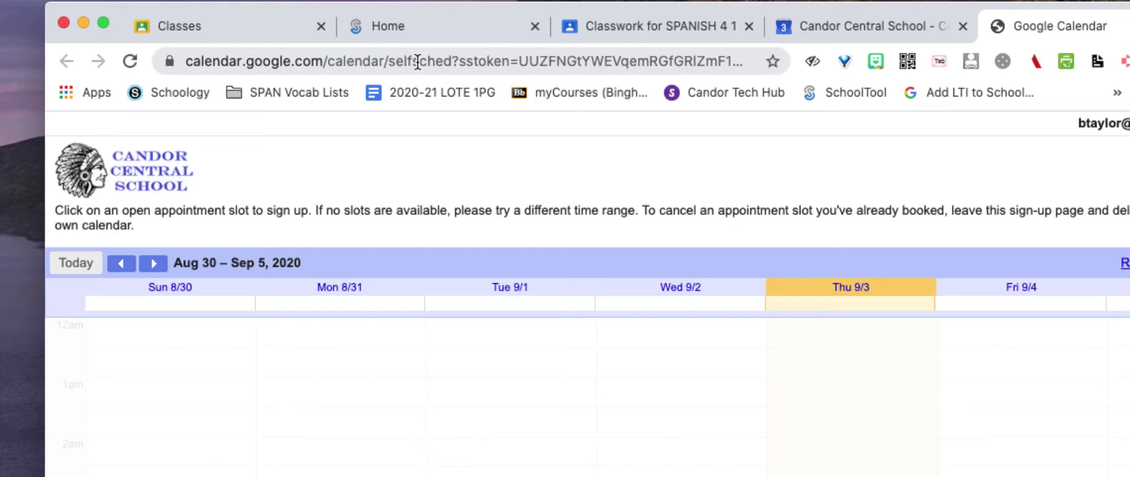
click(417, 61)
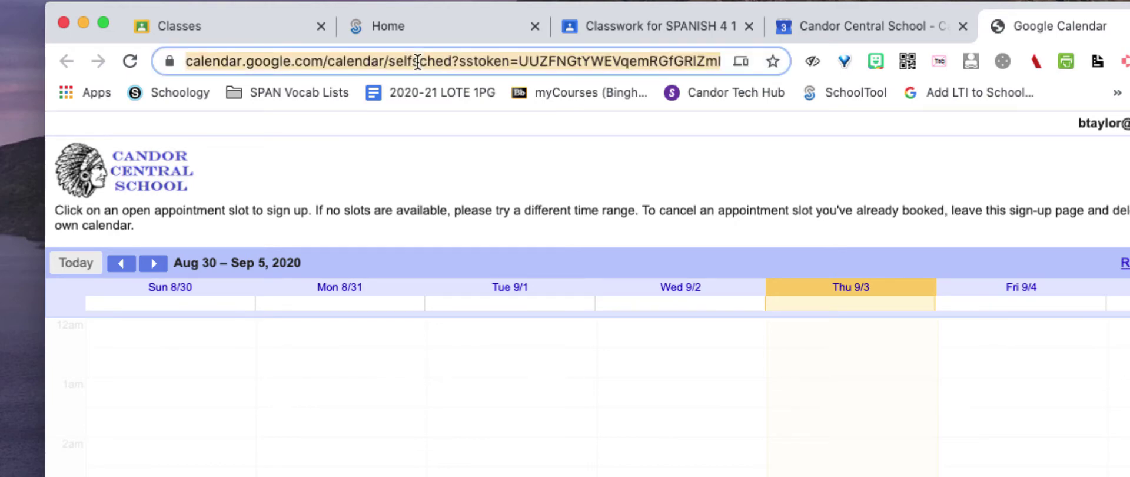
right_click(417, 61)
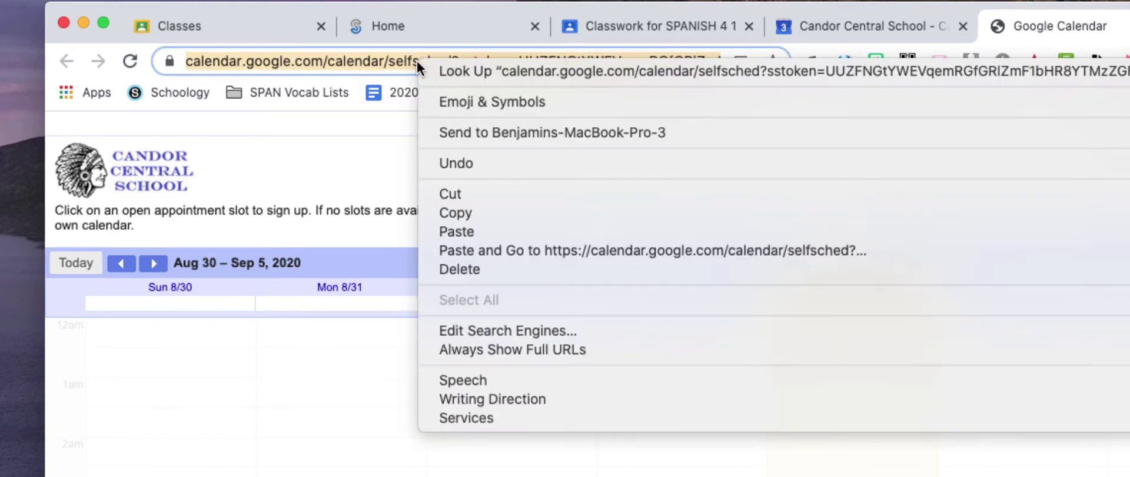
click(461, 213)
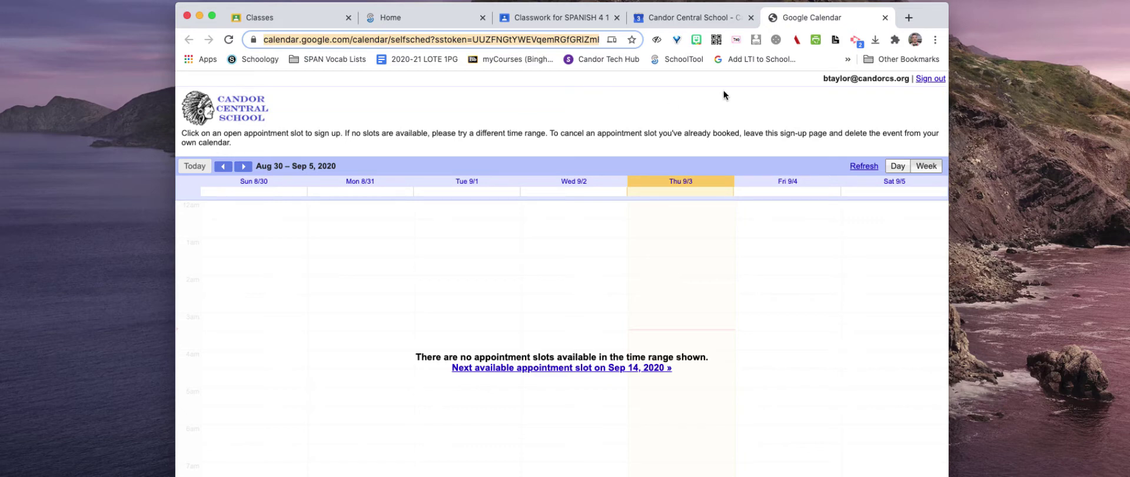
Open classroom.google.com in a new browser tab and enter the SPANISH 4 class
click(908, 18)
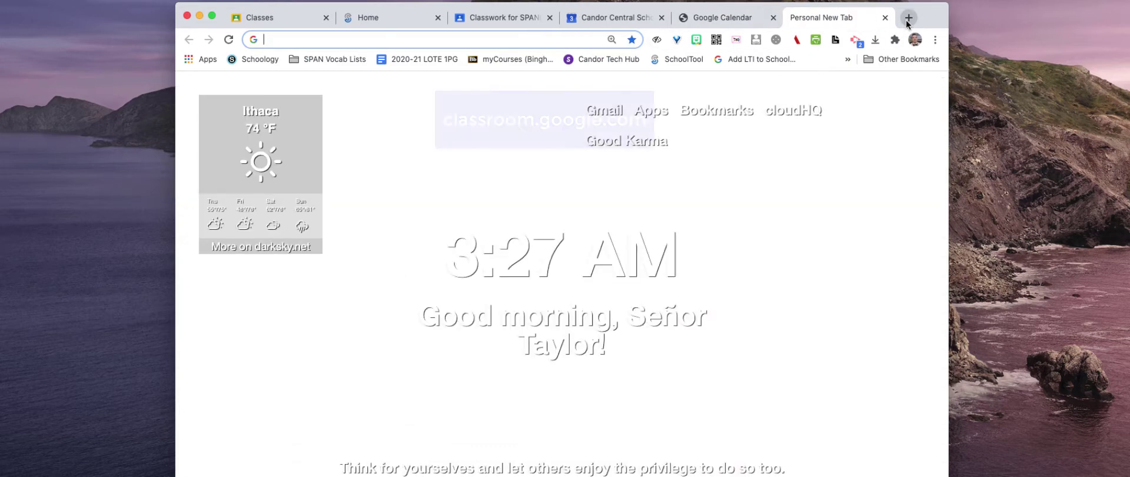
text(classroom.google)
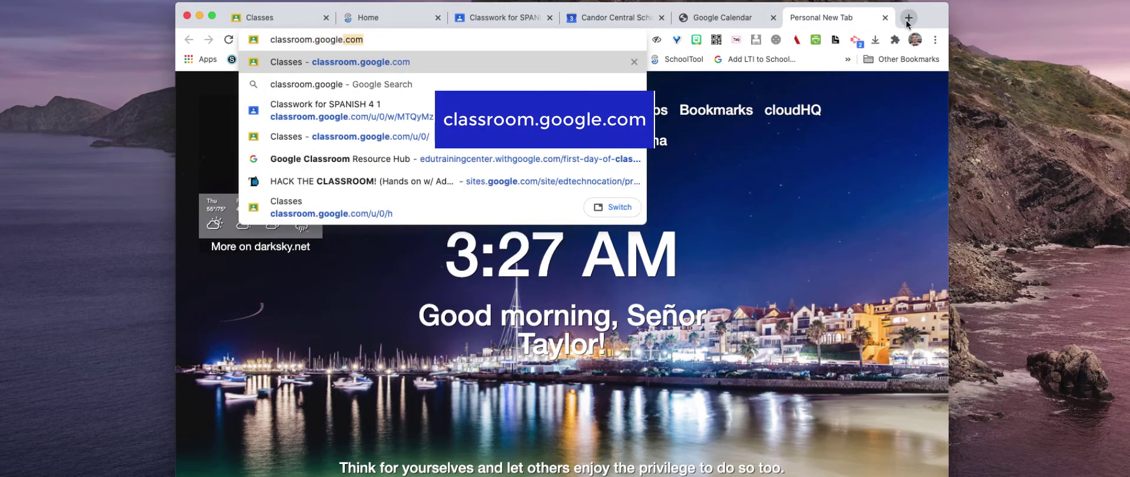
key(Return)
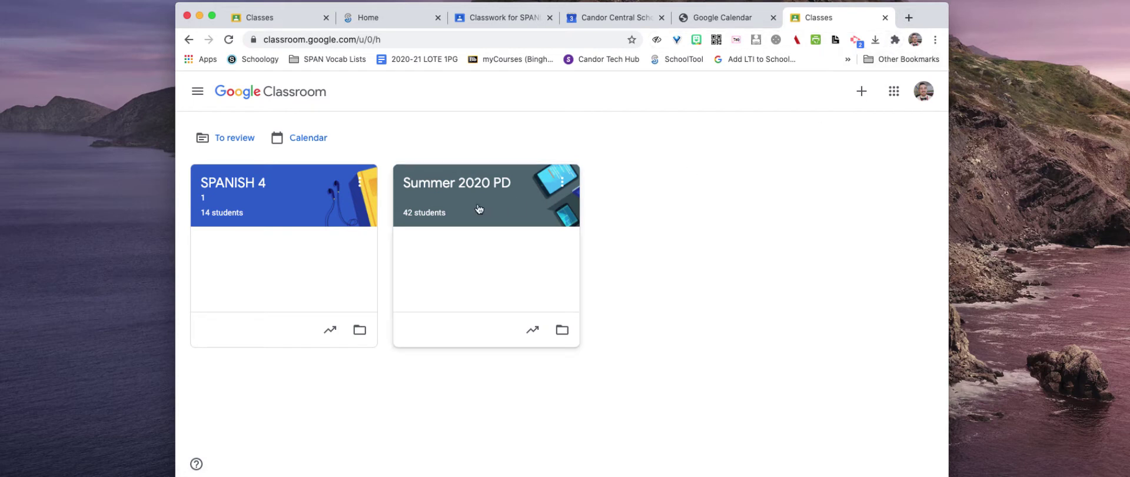
click(254, 193)
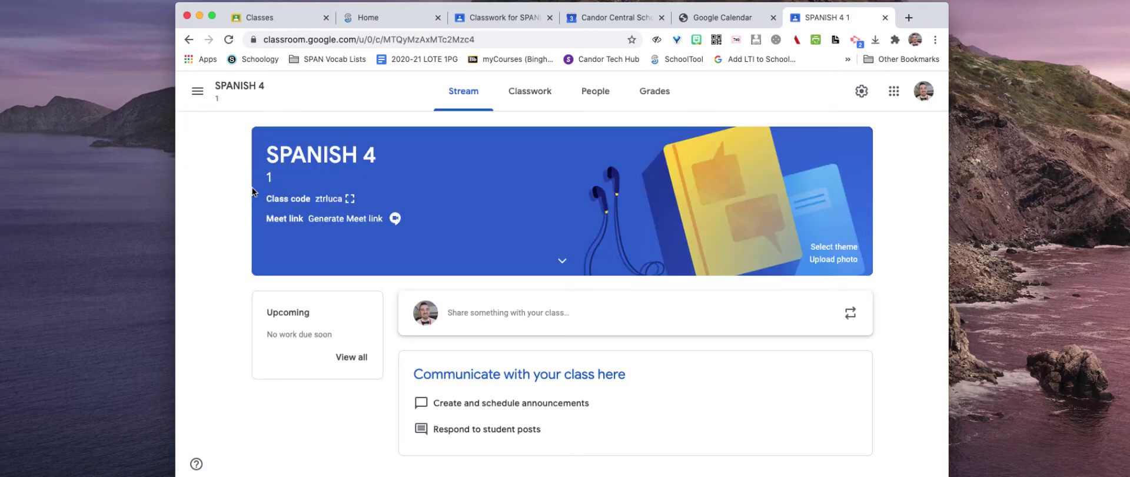
Create a classwork material titled "Click Here to sign out Office Hours with" followed by the teacher's name
click(521, 101)
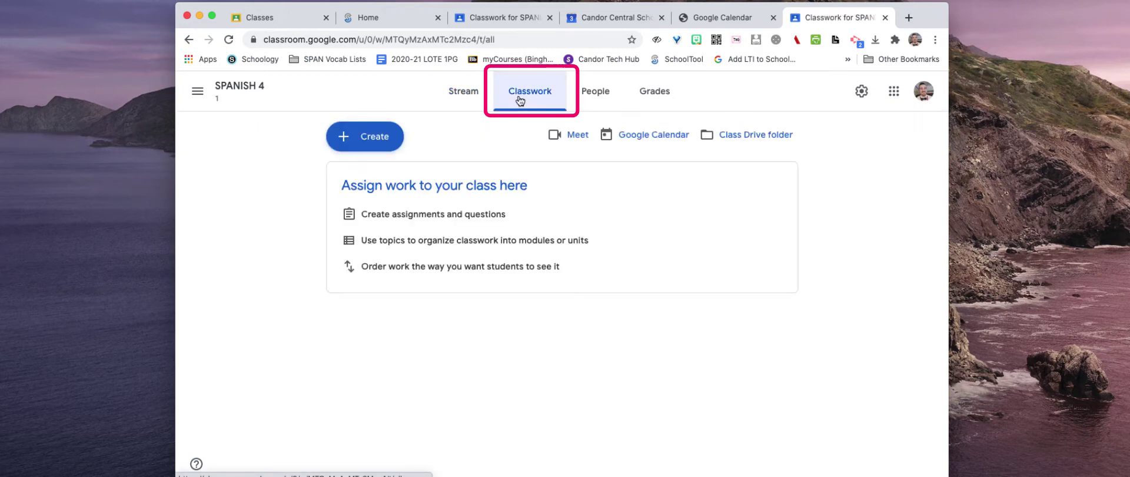
click(387, 144)
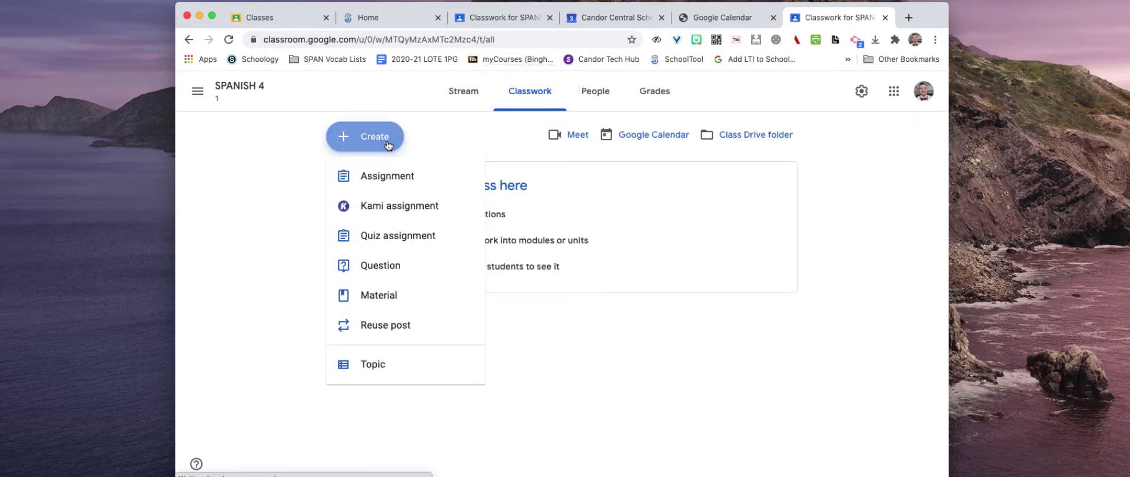
click(419, 303)
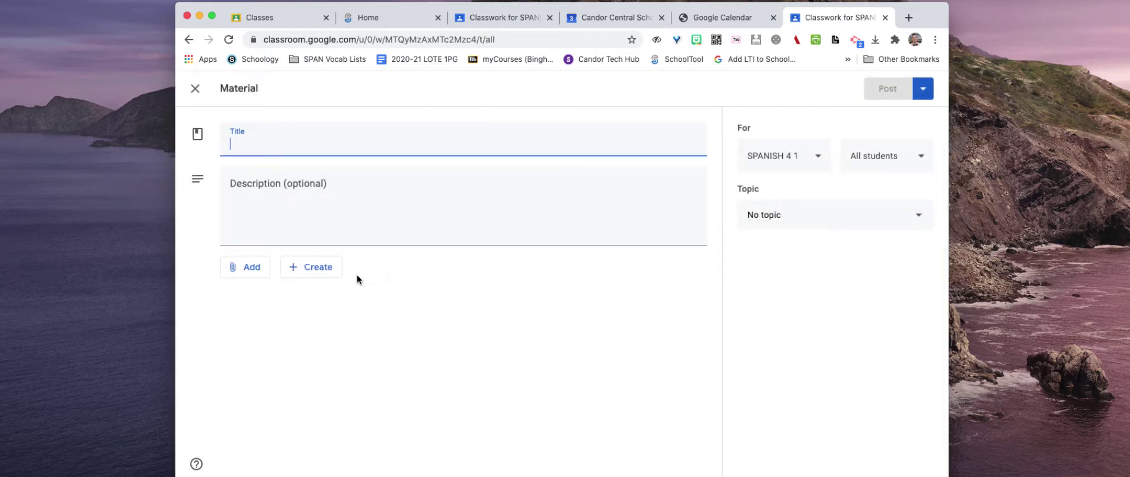
text(Click Here to sign out Of)
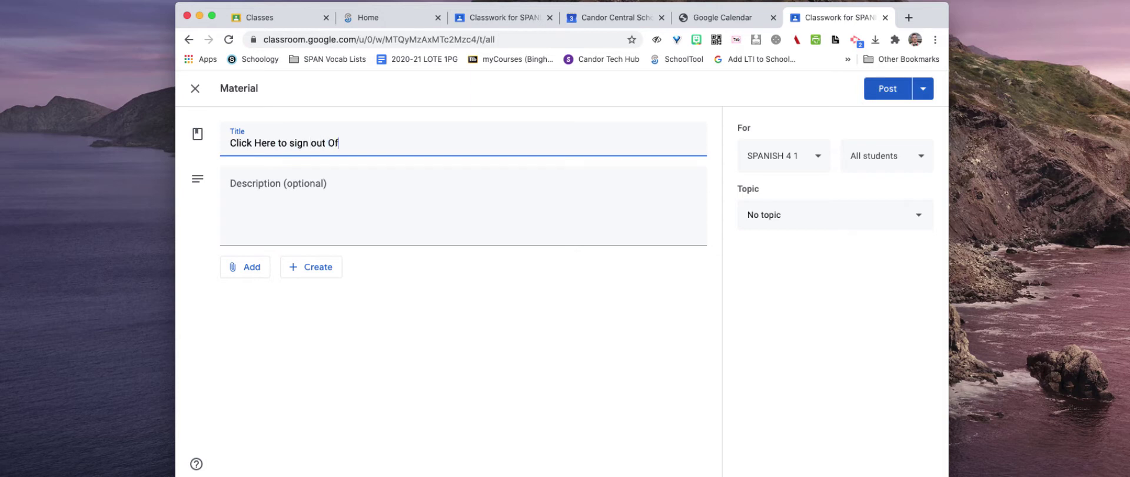
text(fice Hours with Mr. Taylor)
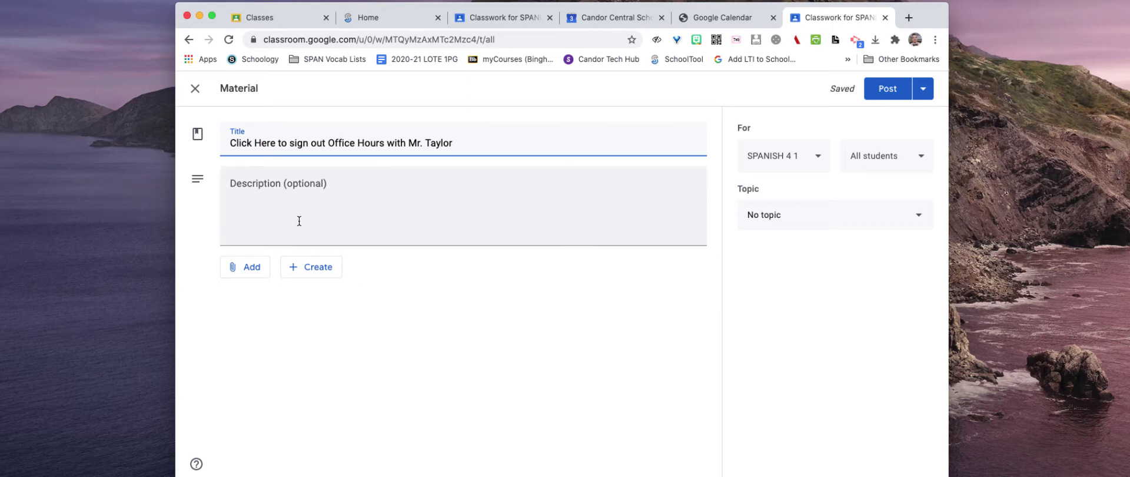
Attach the copied appointment page address to the material as a link
click(244, 269)
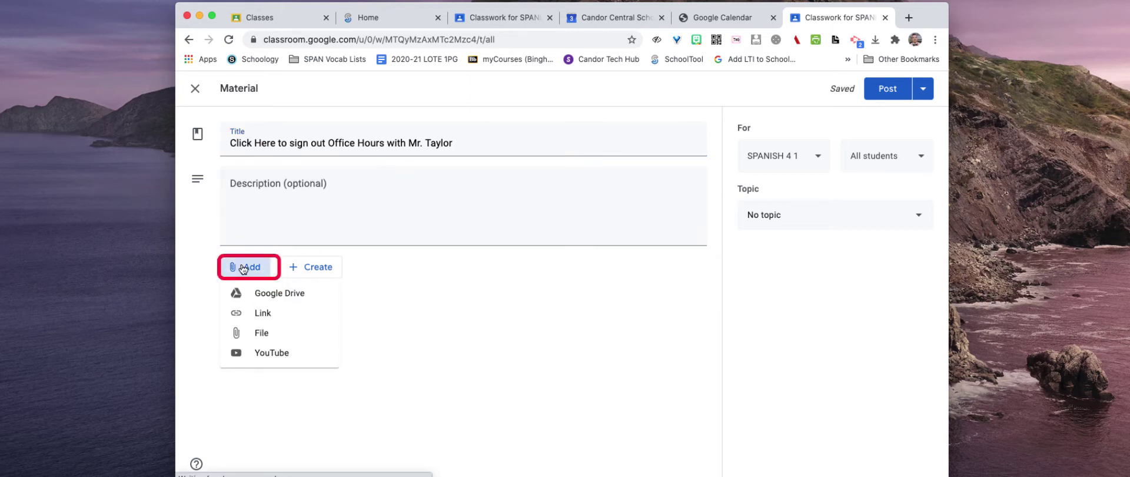
click(266, 318)
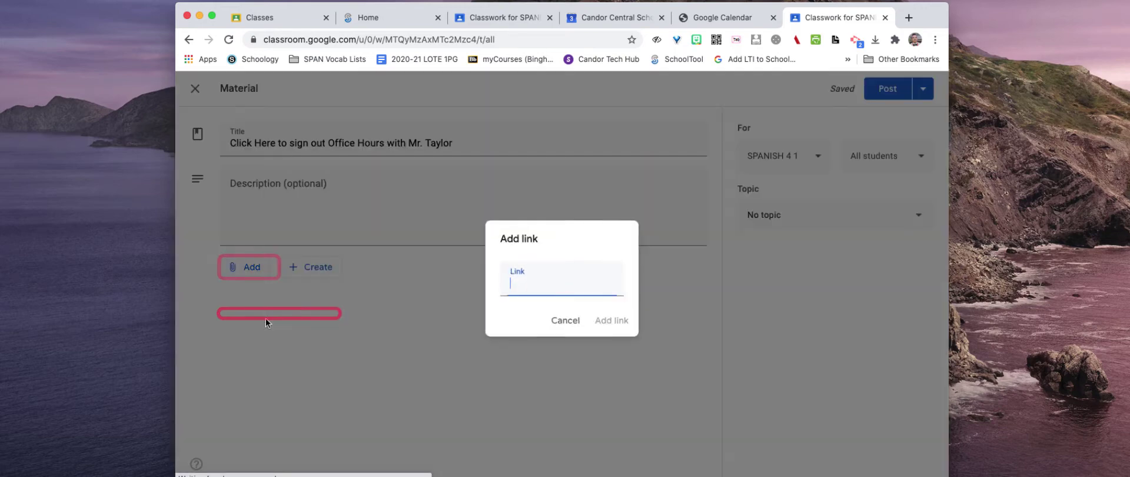
right_click(533, 297)
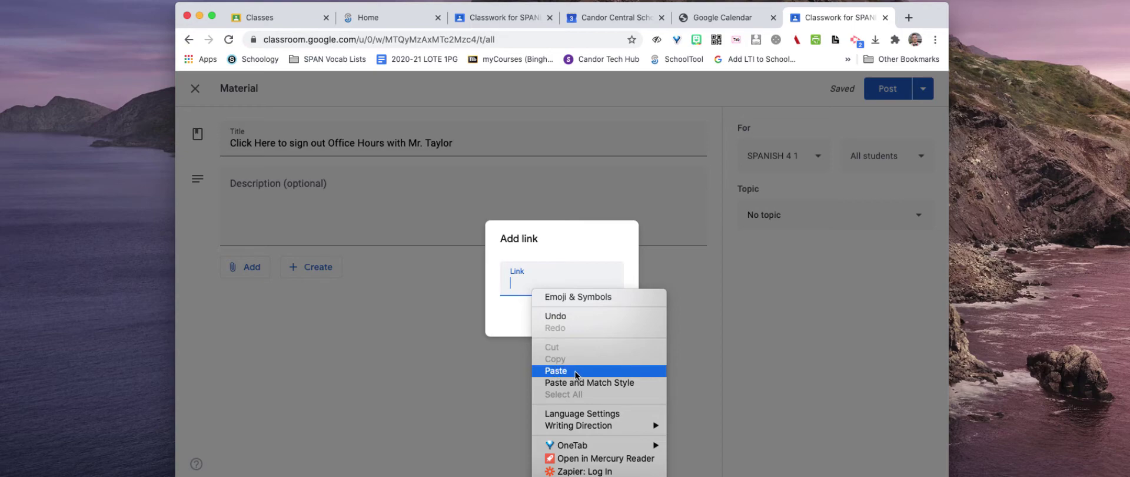
click(556, 371)
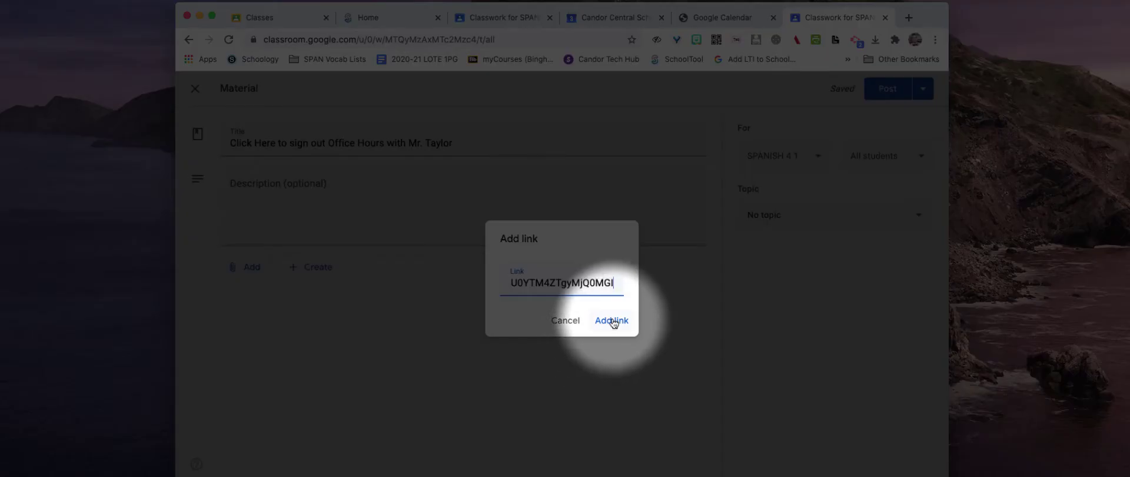
click(614, 322)
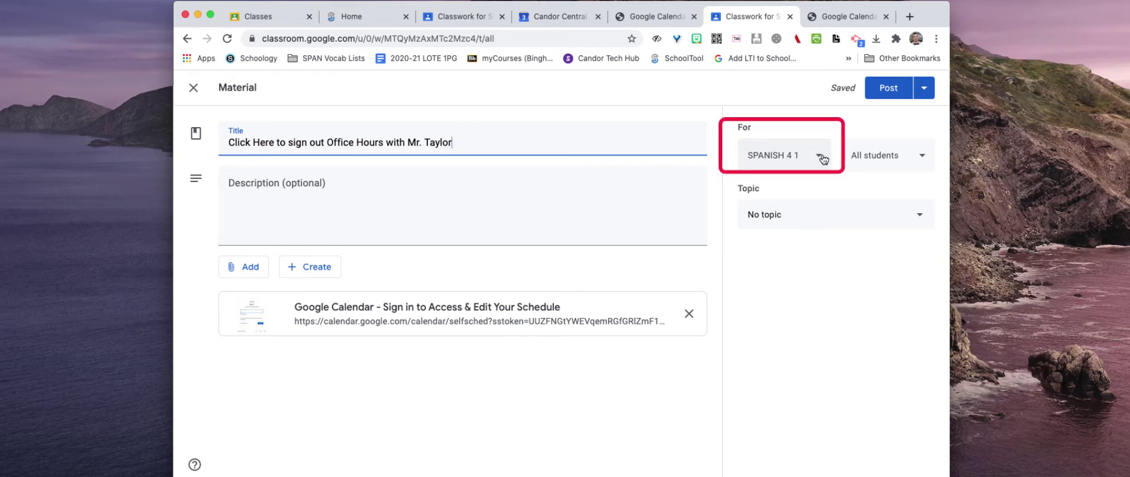
Check which classes can receive the material and post it to all students in SPANISH 4
click(820, 158)
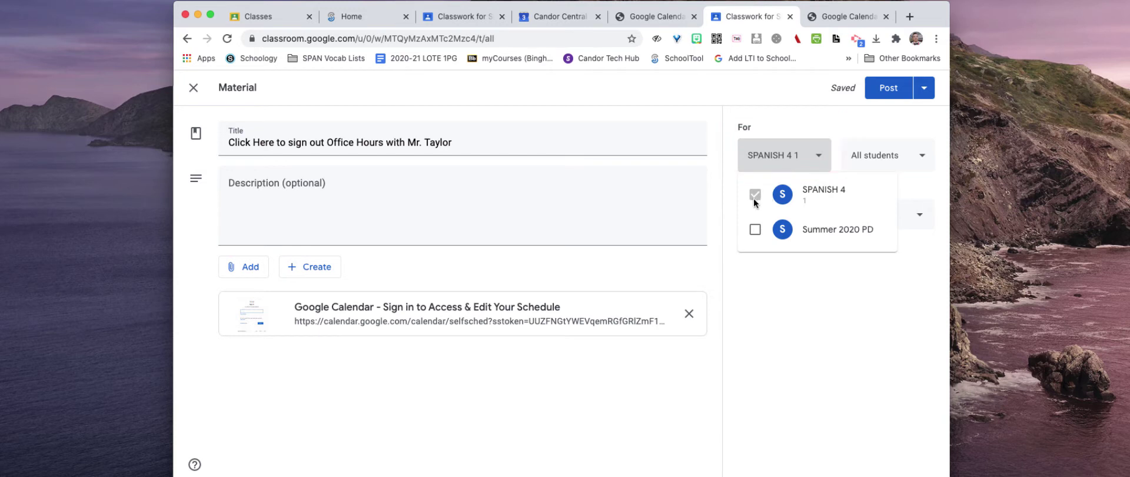
click(756, 231)
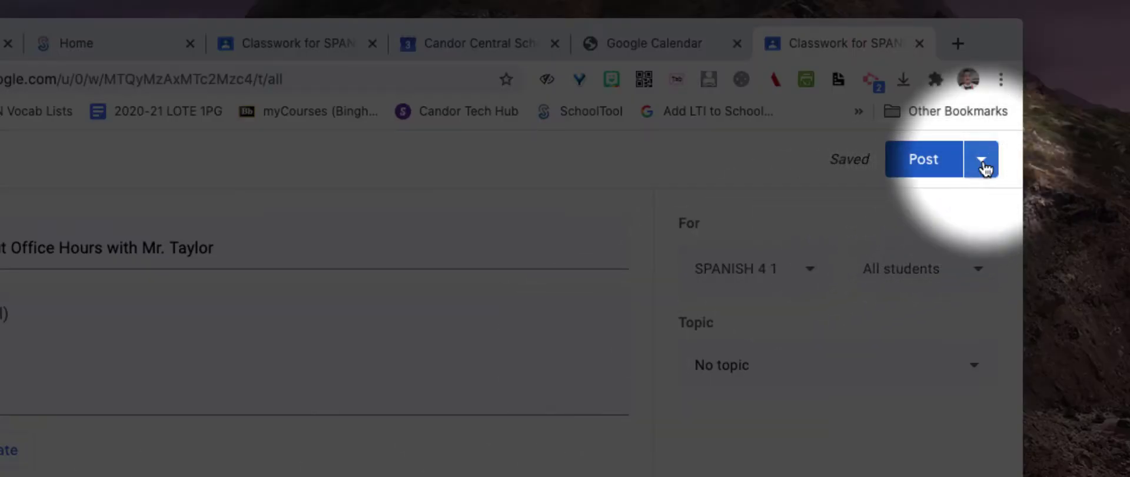
click(983, 162)
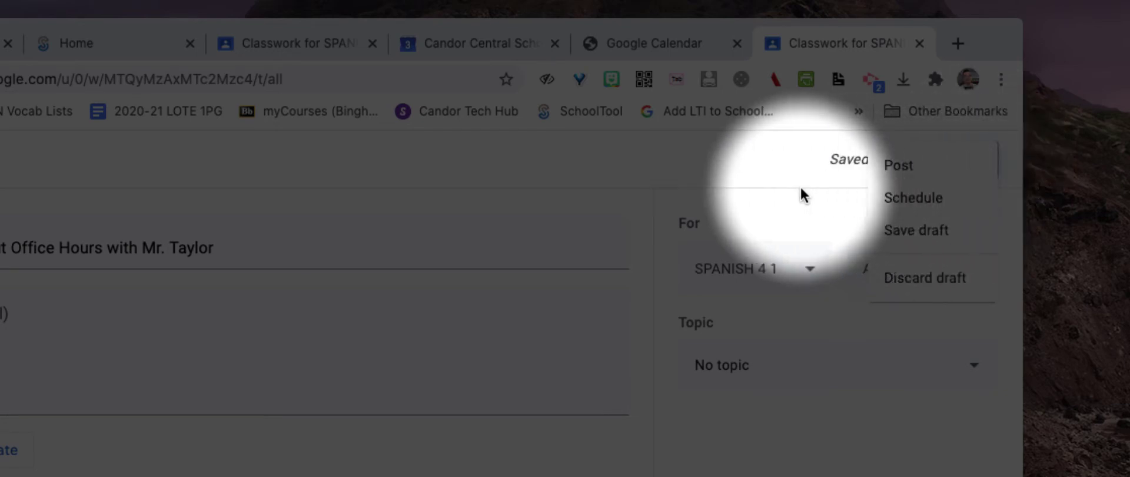
click(899, 168)
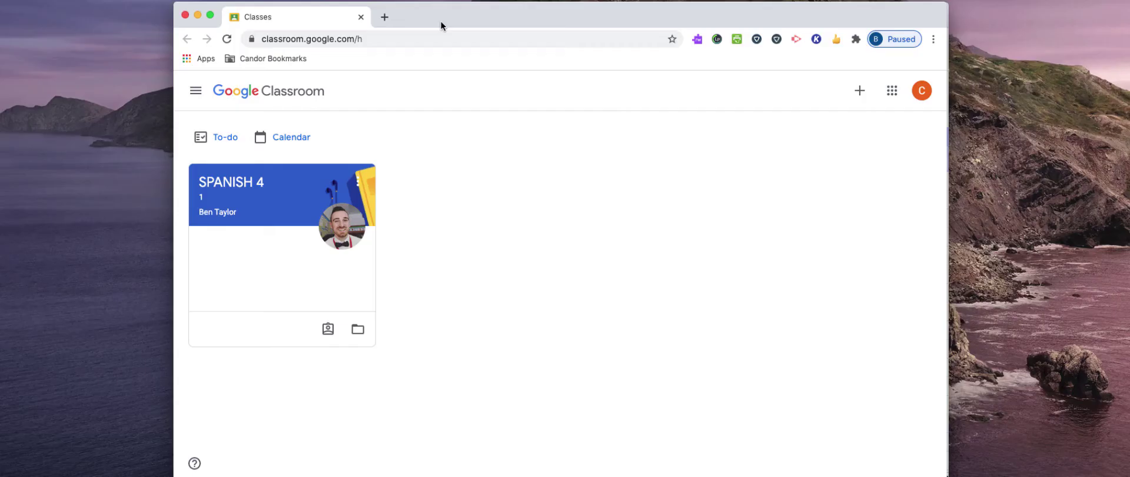
In the student's Classroom, open the SPANISH 4 office hours material from the classwork and follow its calendar link
click(232, 183)
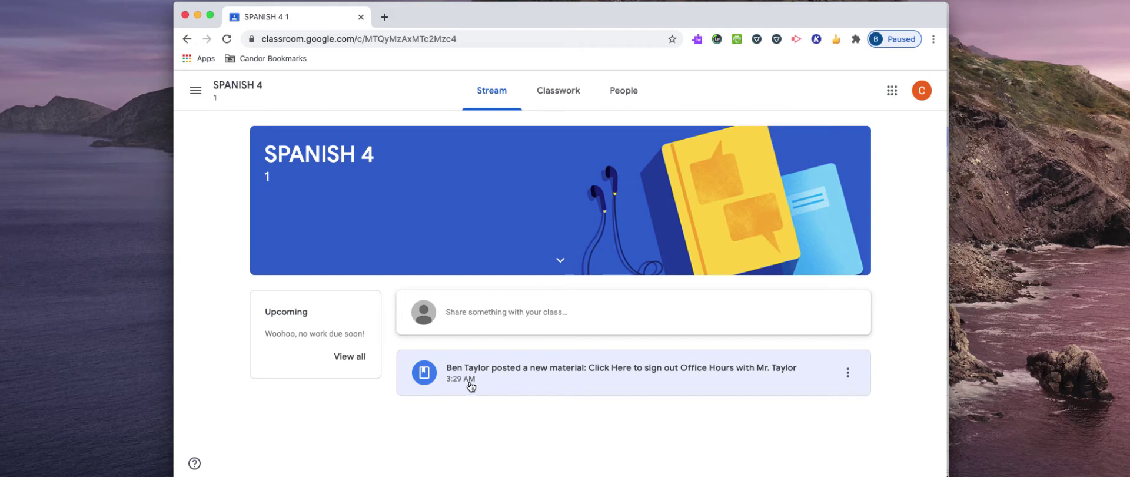
click(544, 95)
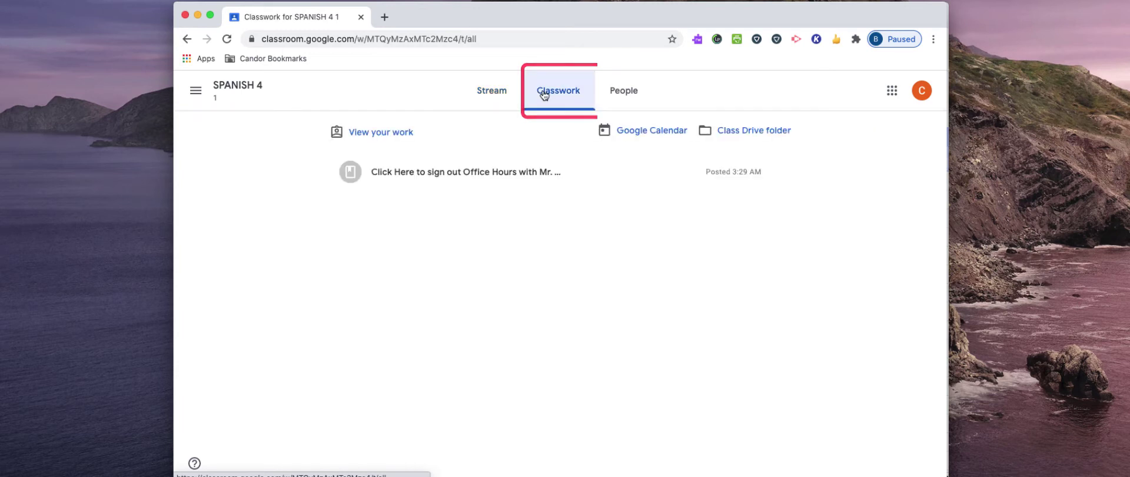
click(428, 177)
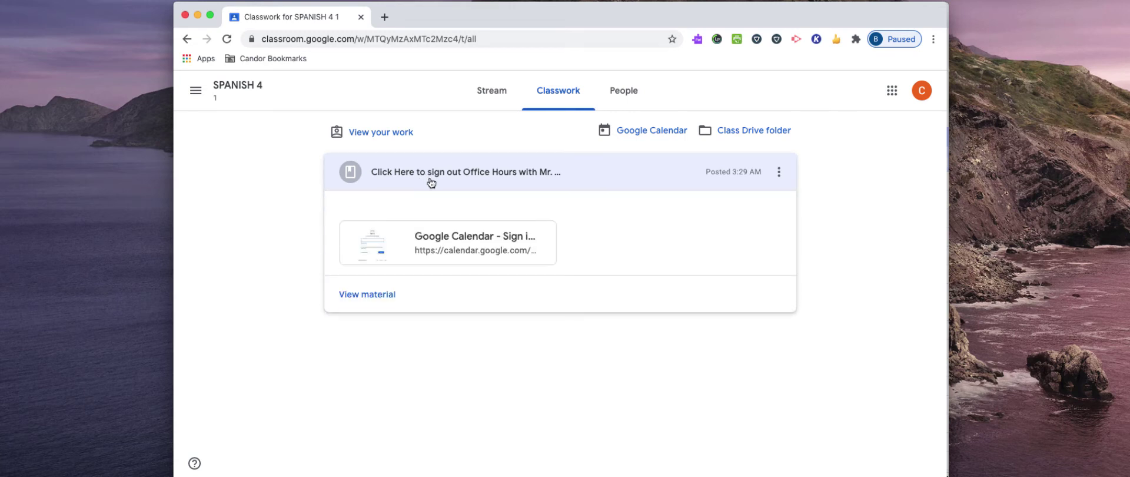
click(445, 241)
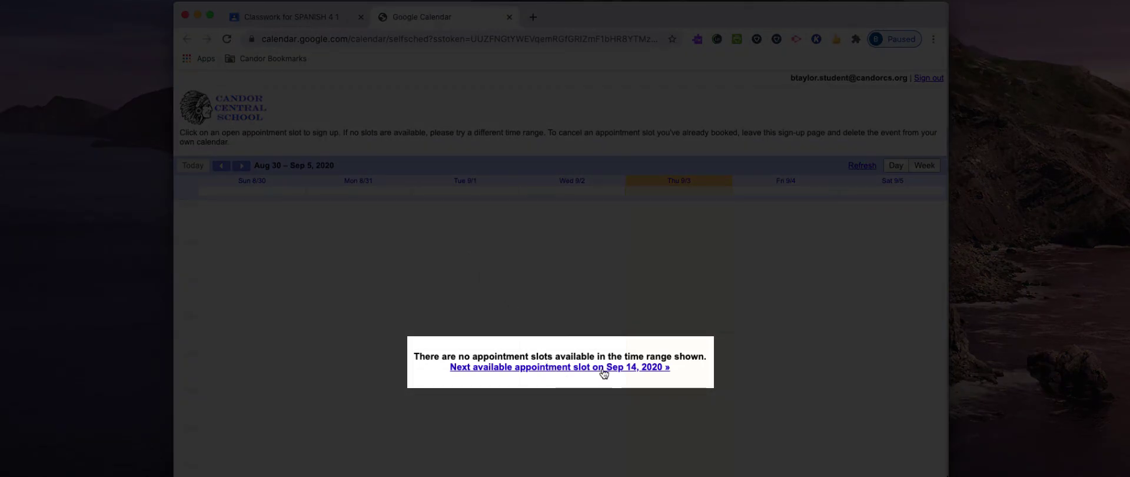
Go to the next available appointments from Sep 14, 2020 and choose the Wednesday, September 16, 10:15am – 10:30am slot
click(479, 369)
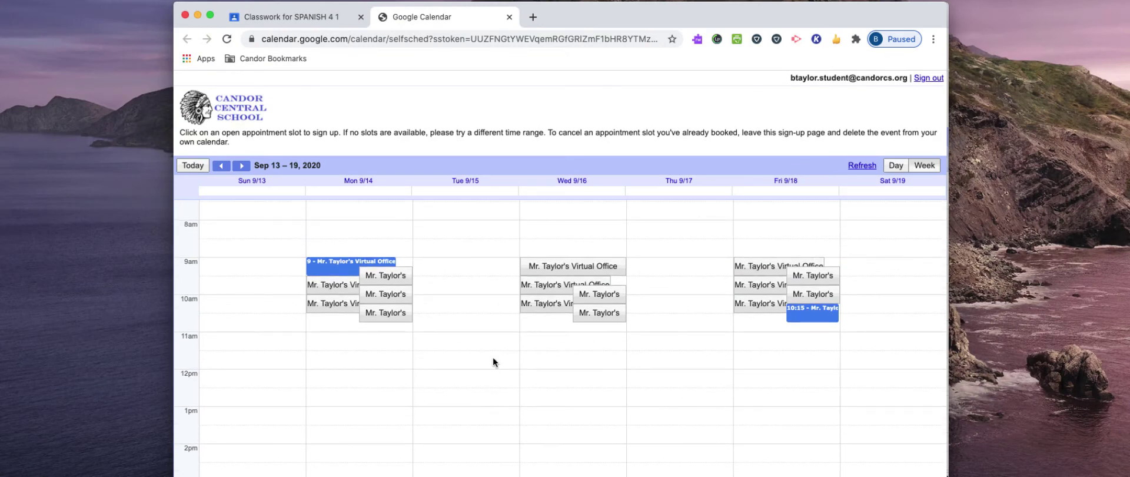
scroll(464, 336, up, 1)
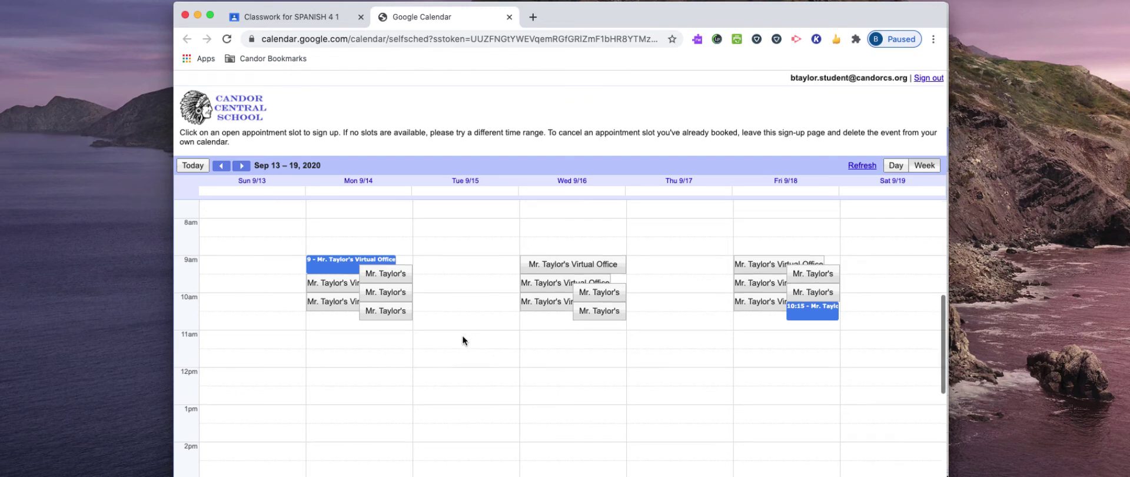
scroll(462, 331, down, 1)
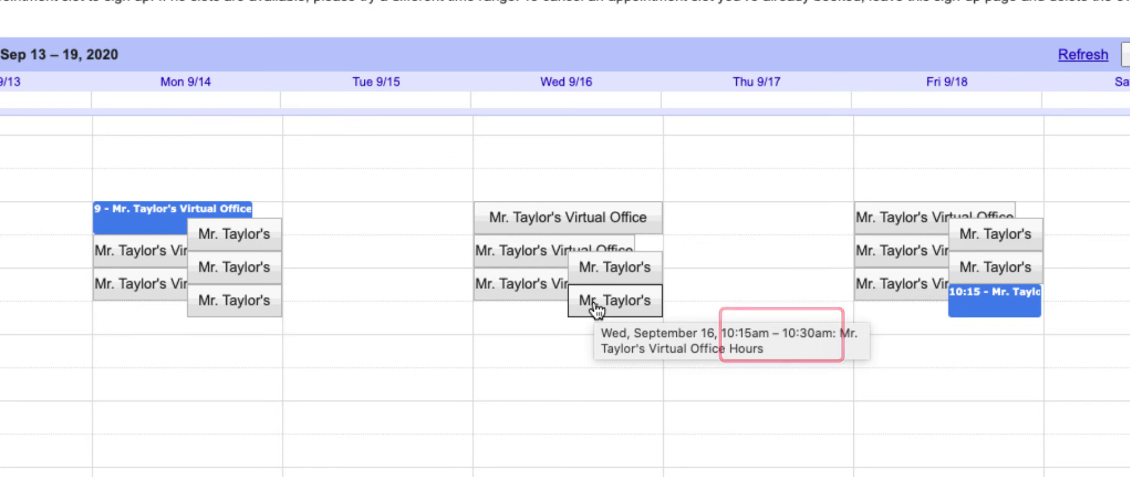
click(596, 308)
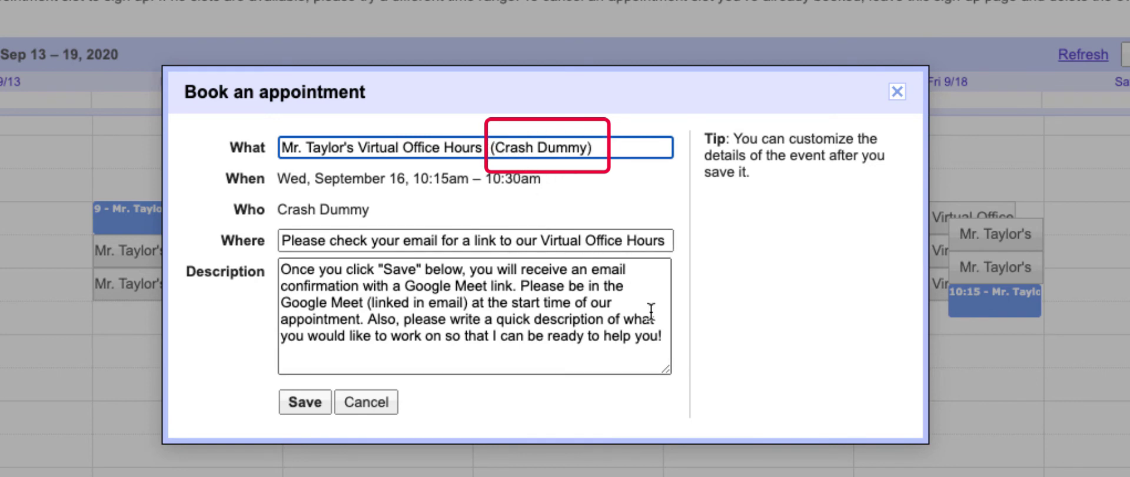
Add "I'm having trouble with verbs in Spanish." below the existing text in the appointment description
click(661, 333)
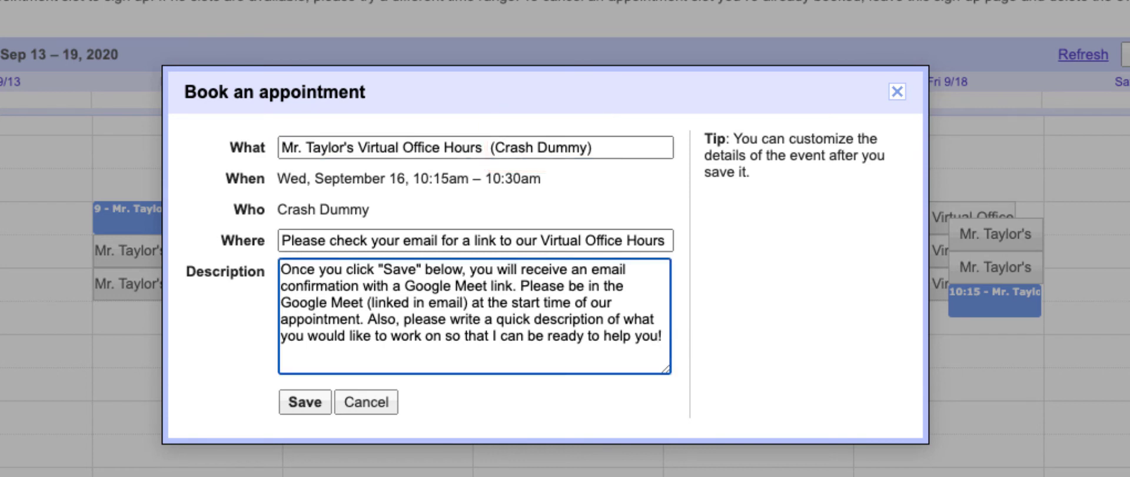
text(!)
key(Return)
key(Return)
text(I'm having trouble)
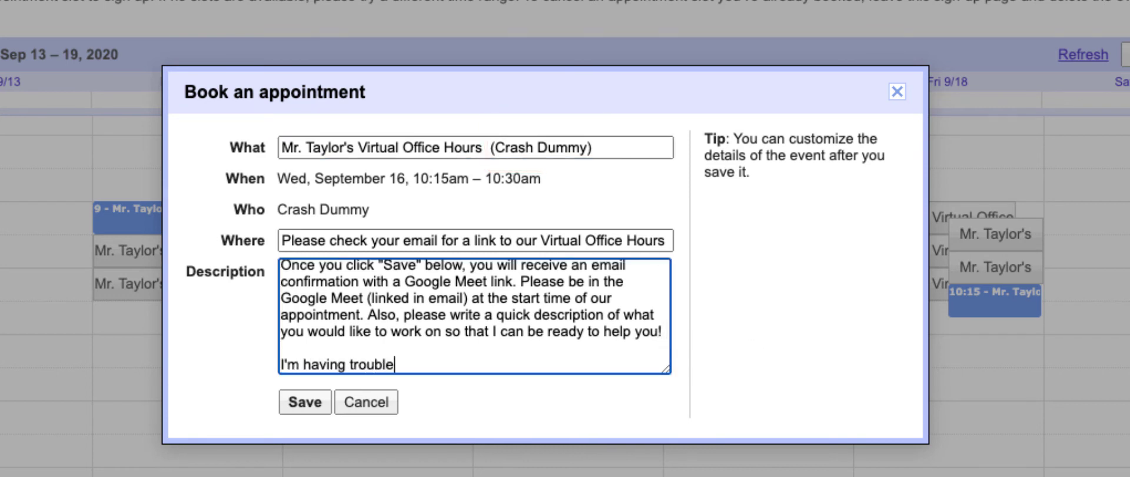
text( with verbs in Spanish.)
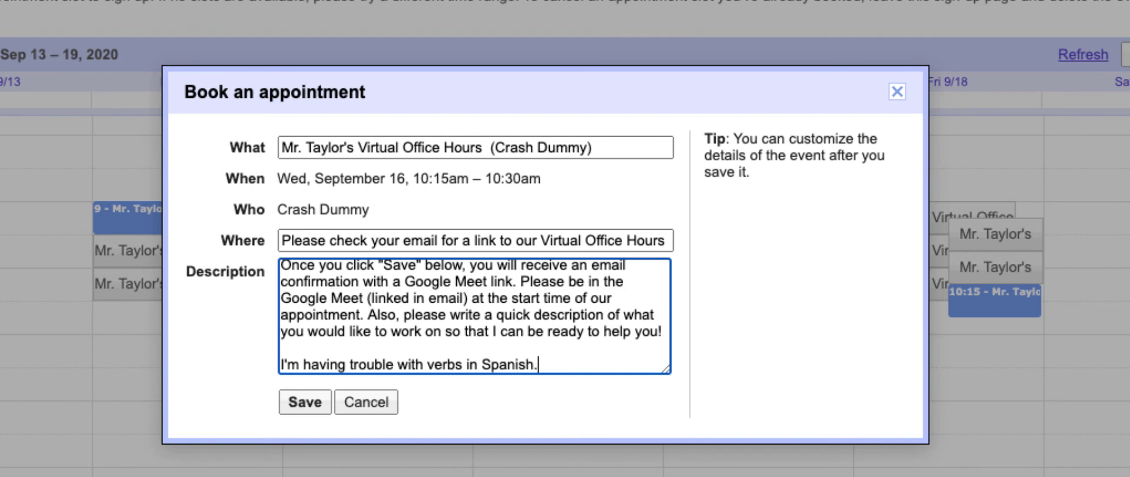
Save the appointment booking and view it in Google Calendar
click(303, 404)
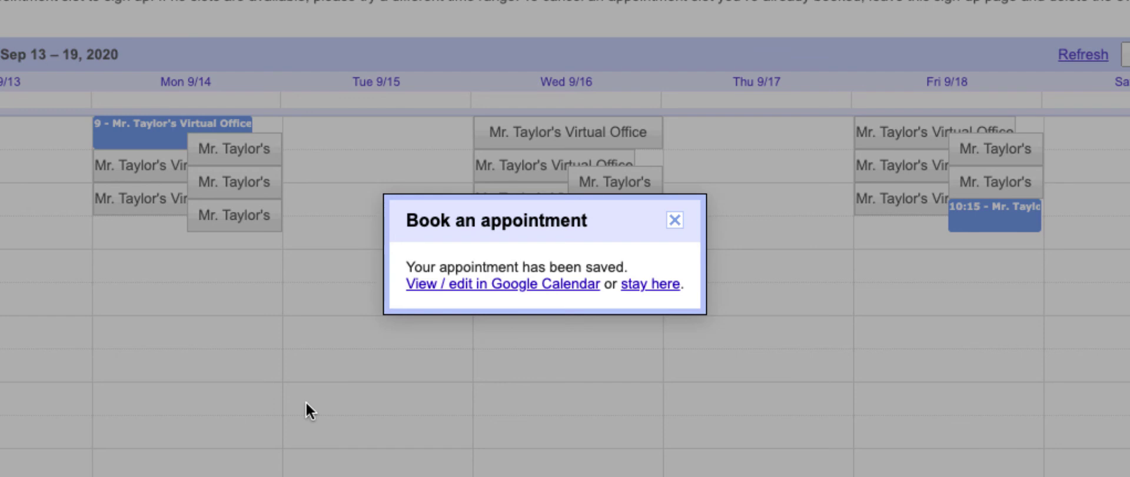
click(511, 285)
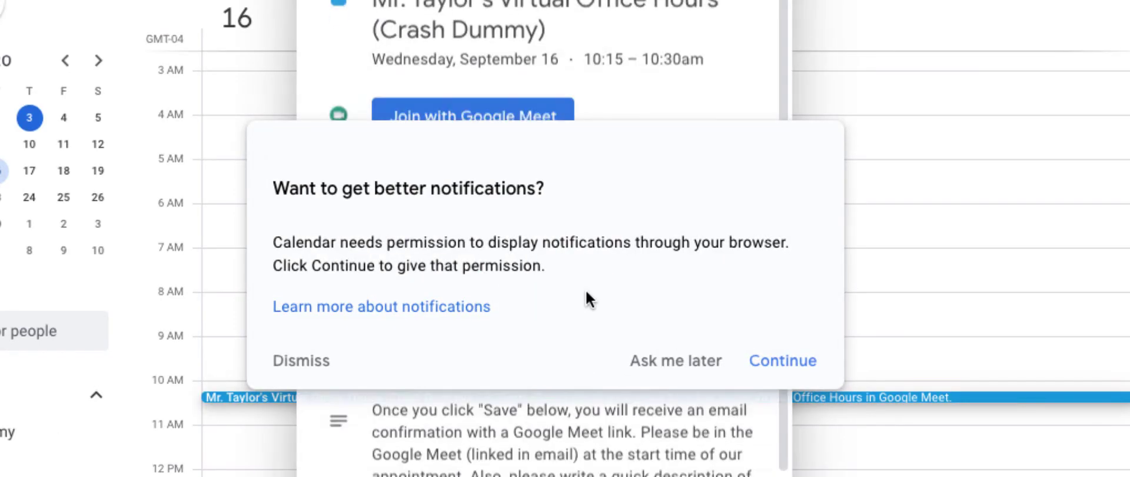
Postpone the notification permission request and open the details of the September 16, 10:15am office hours event
click(725, 361)
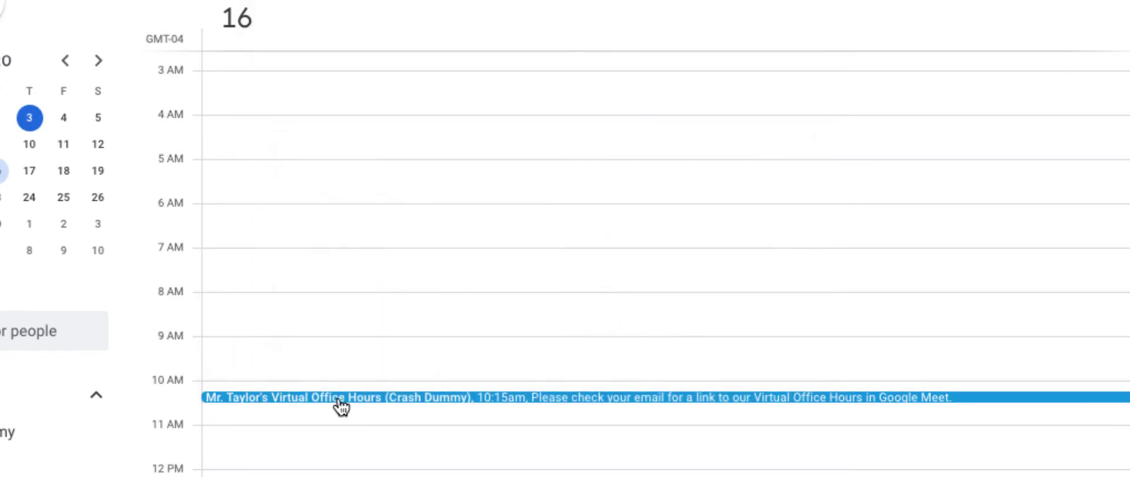
click(341, 401)
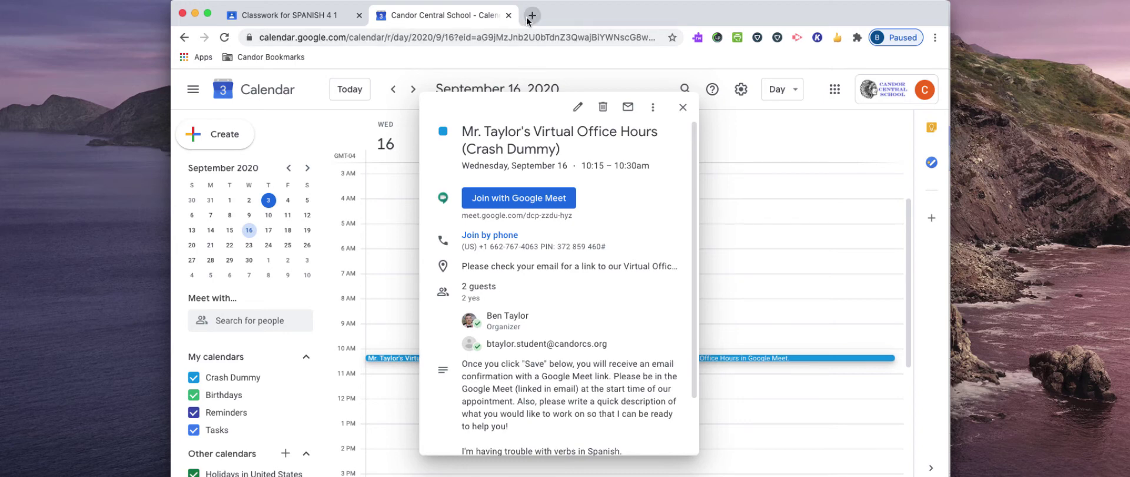
Open Gmail at mail.google.com in a new browser tab and read through the office hours invitation for Wed Sep 16, 2020, 10:15am – 10:30am
click(528, 19)
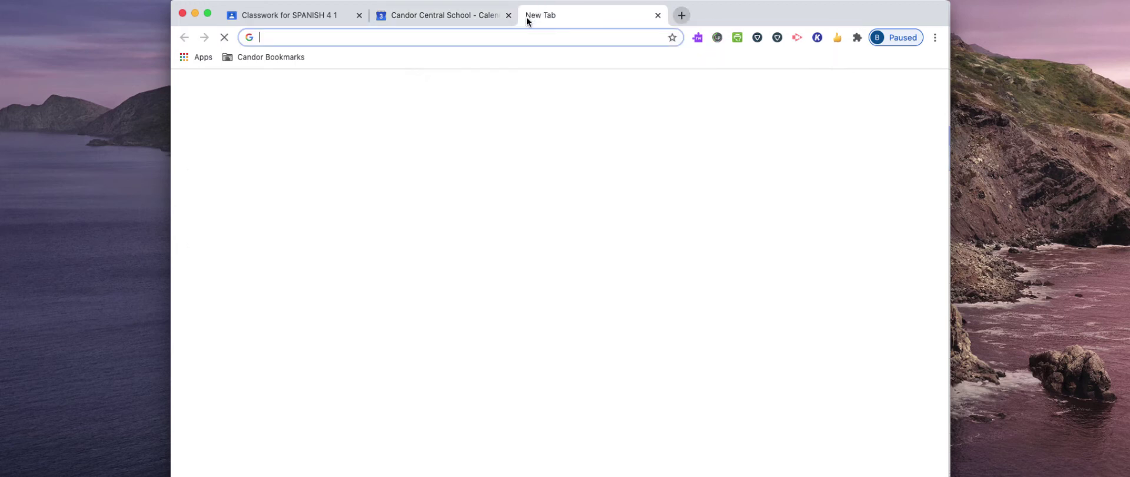
text(mail.google.com)
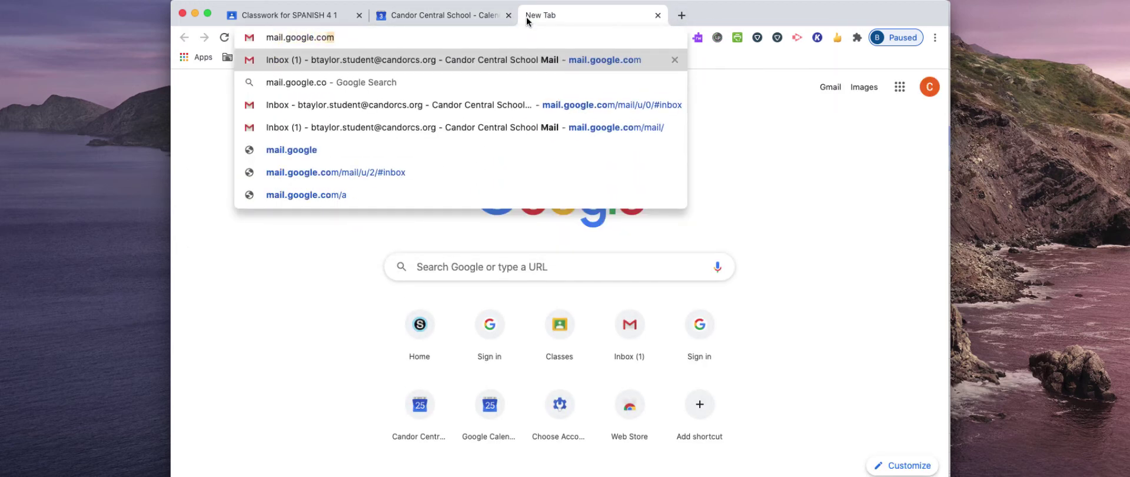
key(Return)
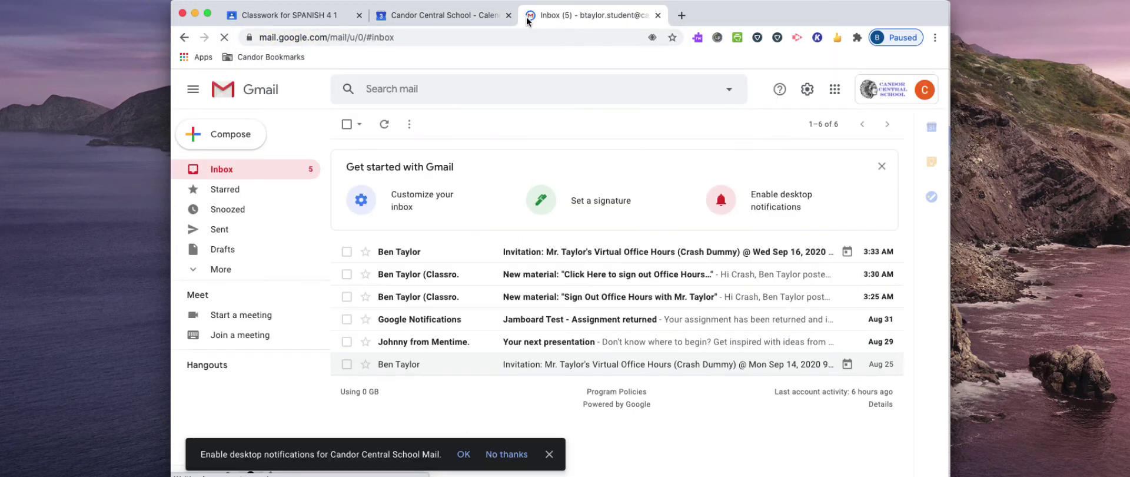
click(414, 253)
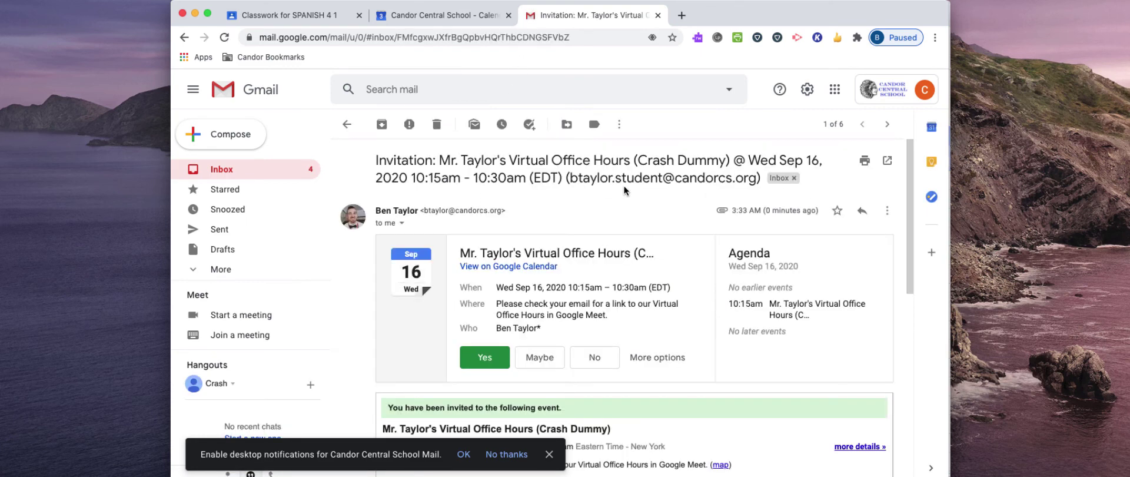
scroll(597, 257, down, 5)
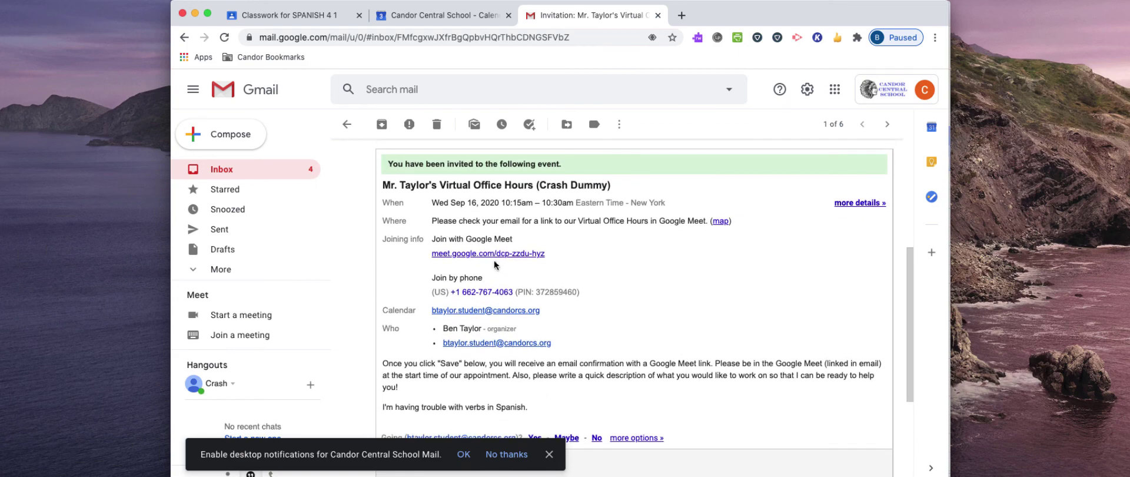
scroll(563, 259, up, 2)
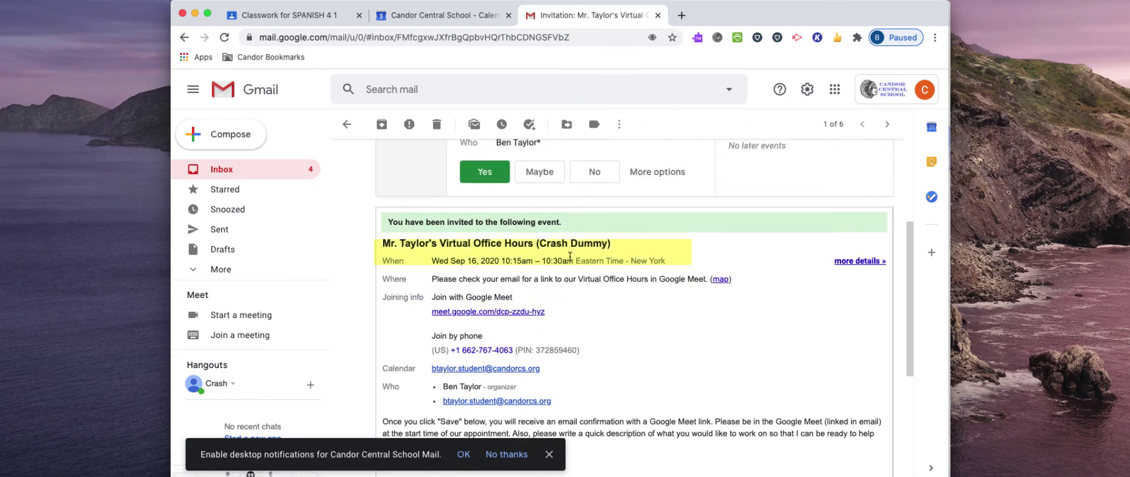
scroll(571, 256, up, 2)
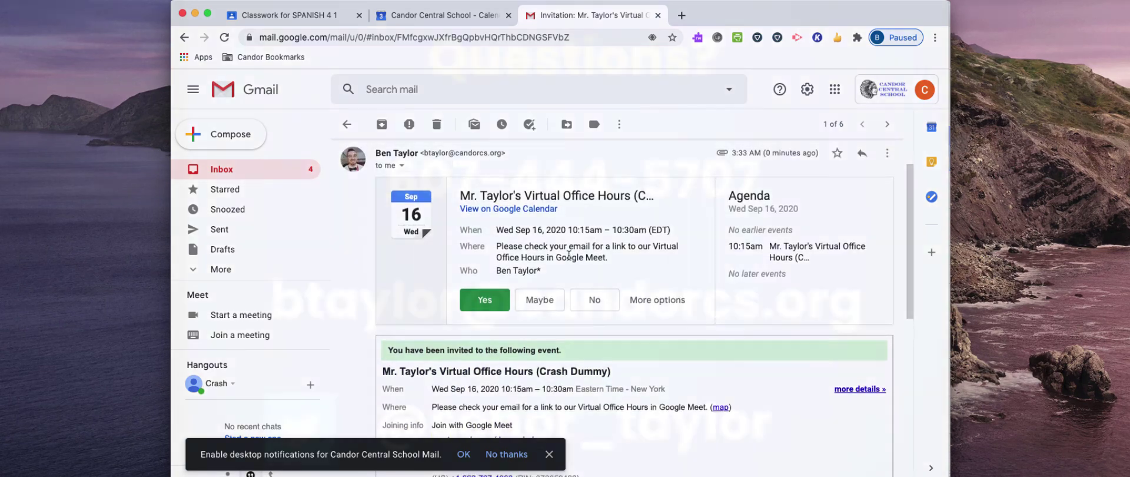